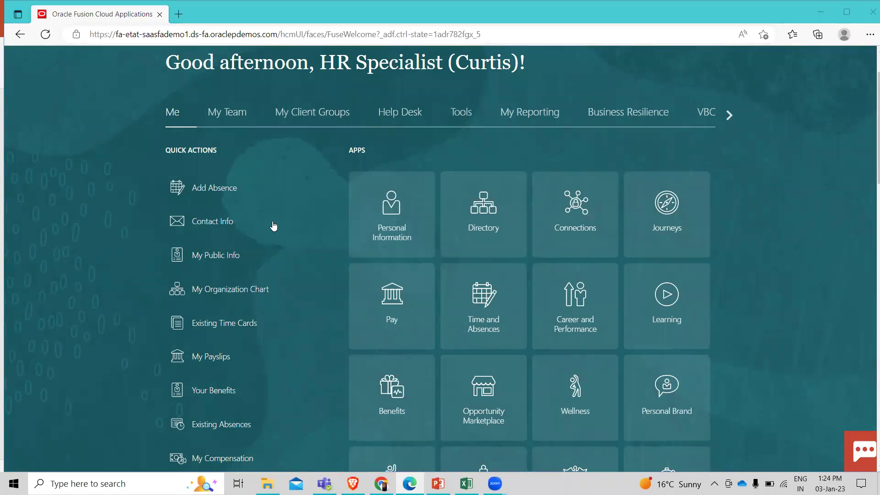
Go to My Client Groups, then Compensation, and open the Workforce Compensation Plans list
scroll(274, 226, up, 2)
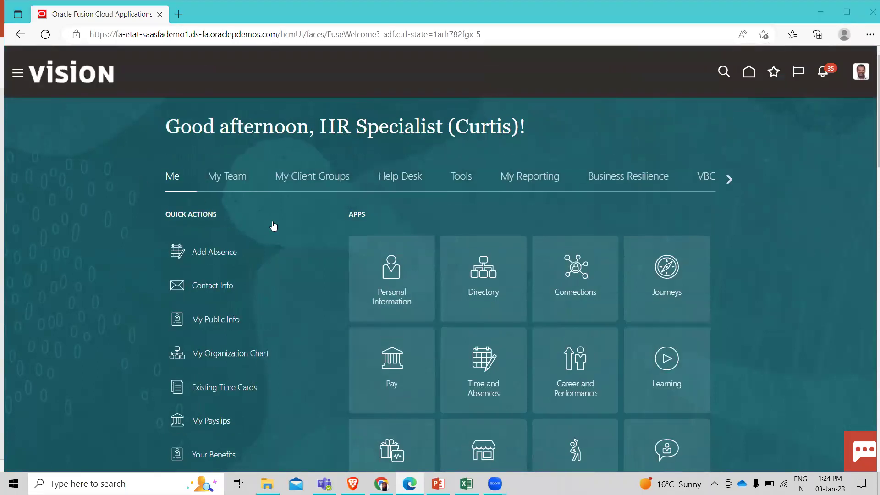
click(310, 179)
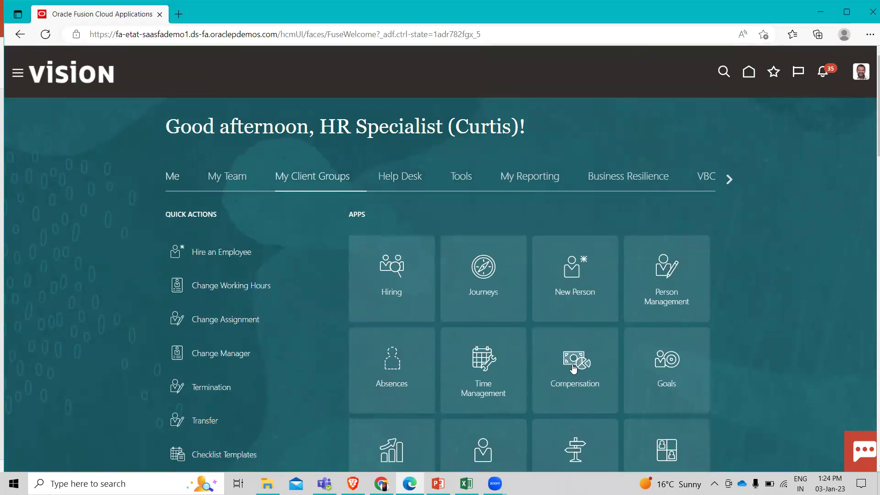
click(574, 368)
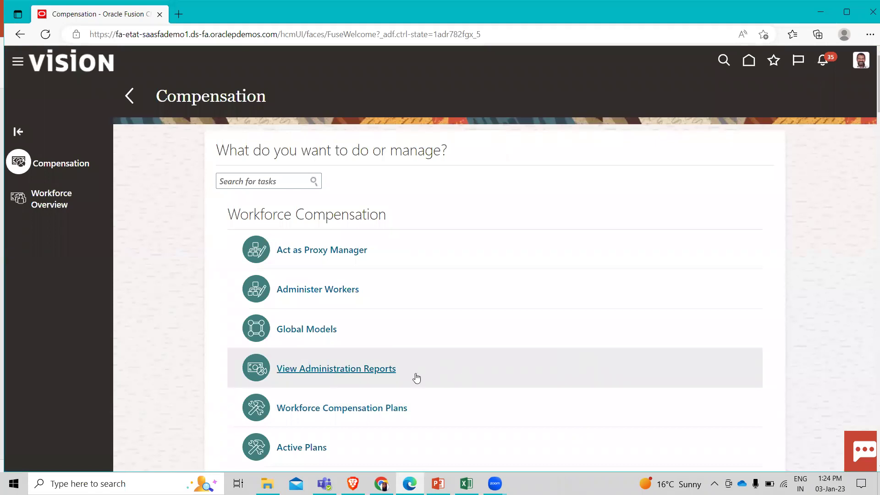
scroll(390, 297, down, 2)
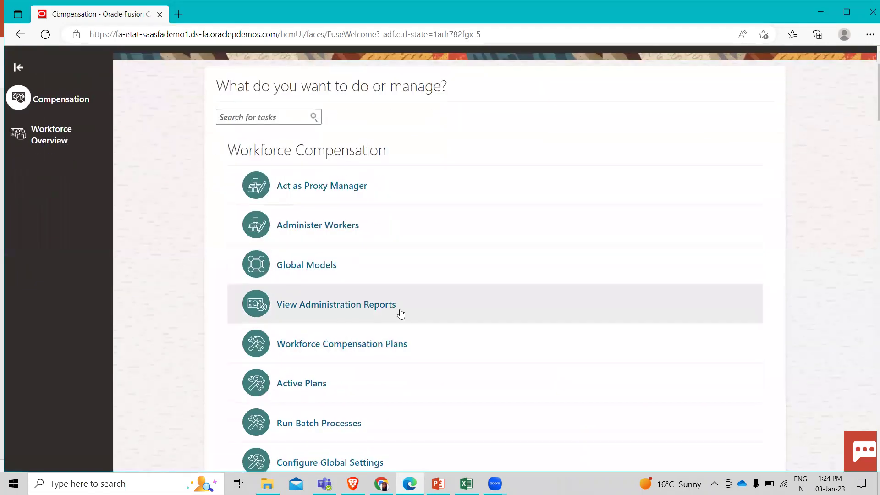
click(358, 347)
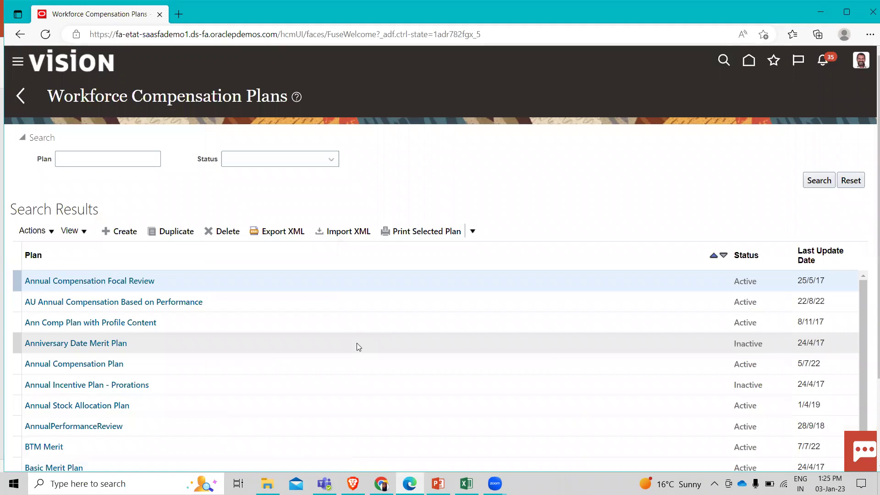
Create a new plan named 'Fusion Annual Workforce Compensation Plan'
click(128, 234)
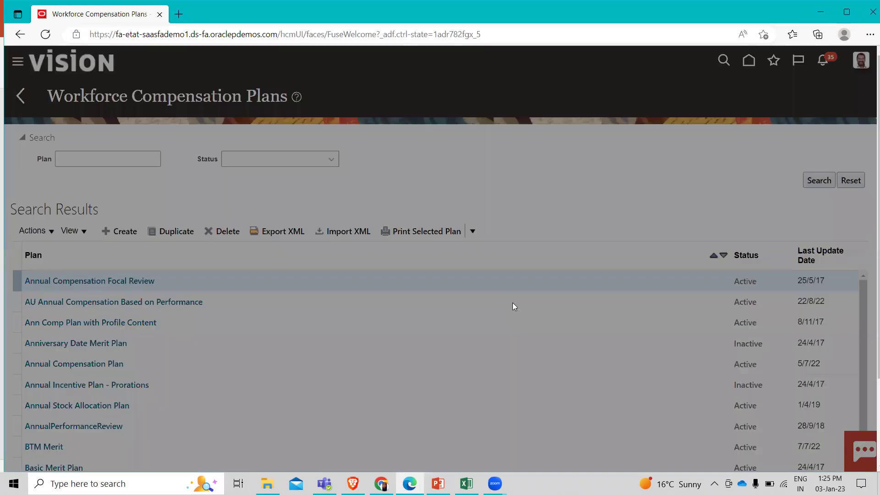
text(Fusion )
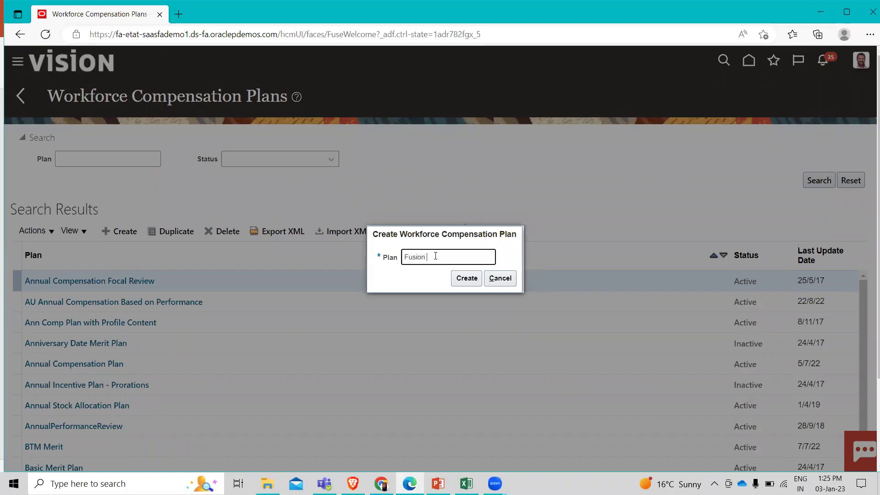
text(Annual Workforce)
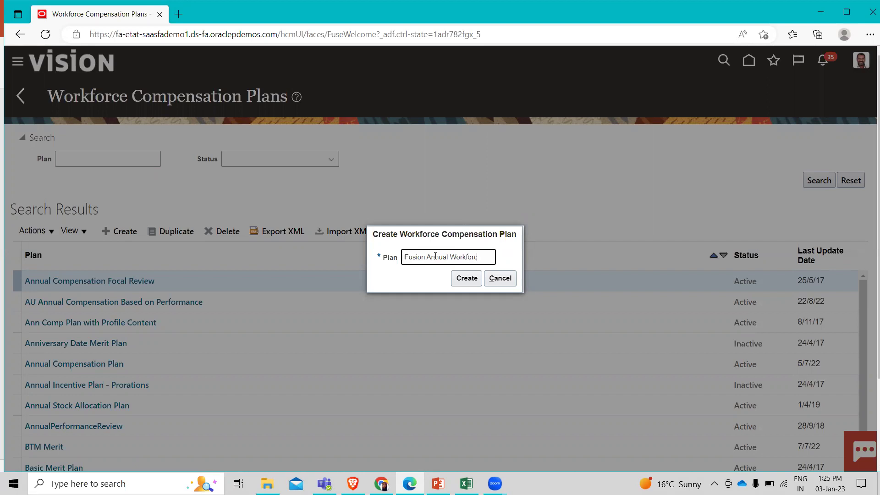
text( Pla)
key(BackSpace)
key(BackSpace)
key(BackSpace)
text(Compensation Plan)
click(465, 277)
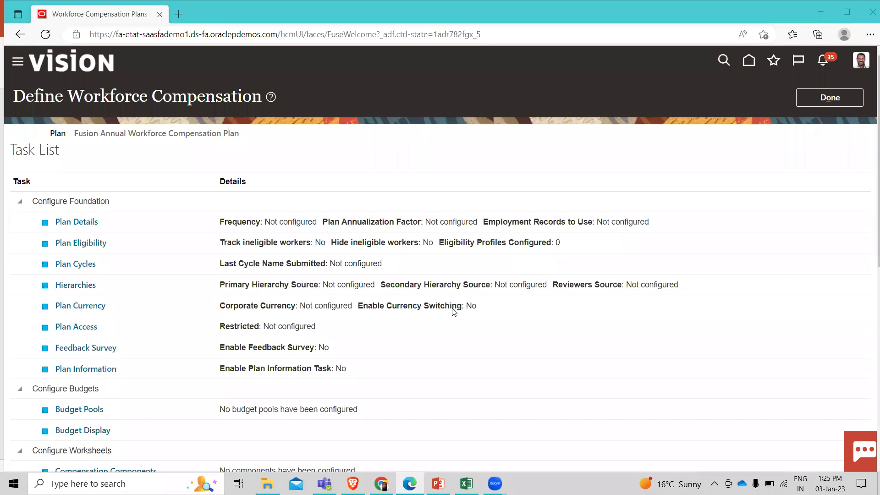
Scroll through the new plan's Define Workforce Compensation task list
scroll(330, 392, down, 3)
scroll(330, 391, down, 2)
scroll(330, 391, down, 2)
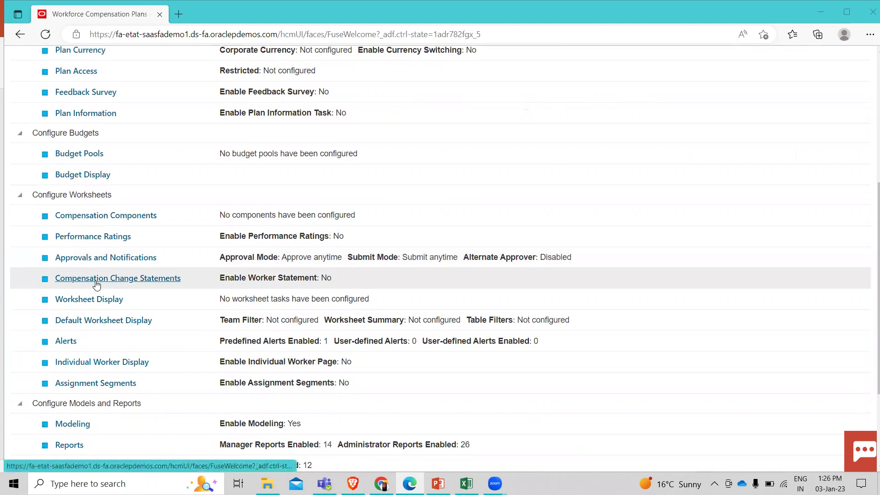
Save Approvals and Notifications with Approve anytime and Submit anytime modes, then return to the tasks
click(73, 257)
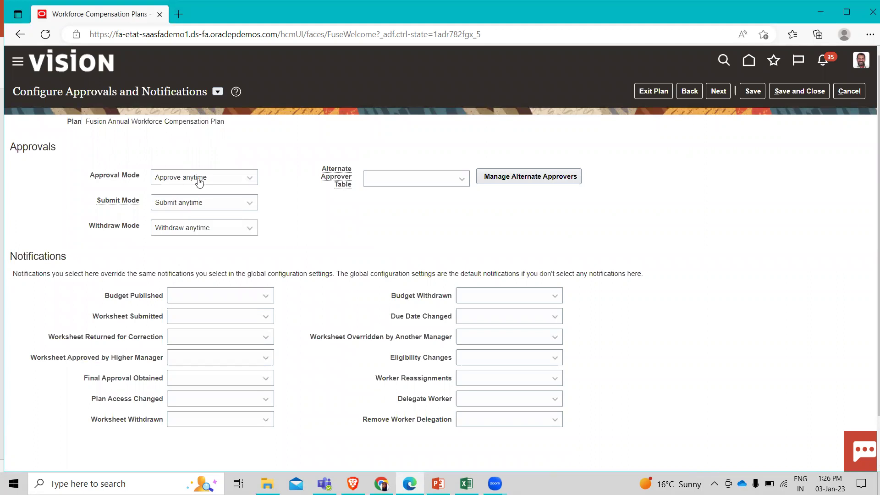
click(237, 179)
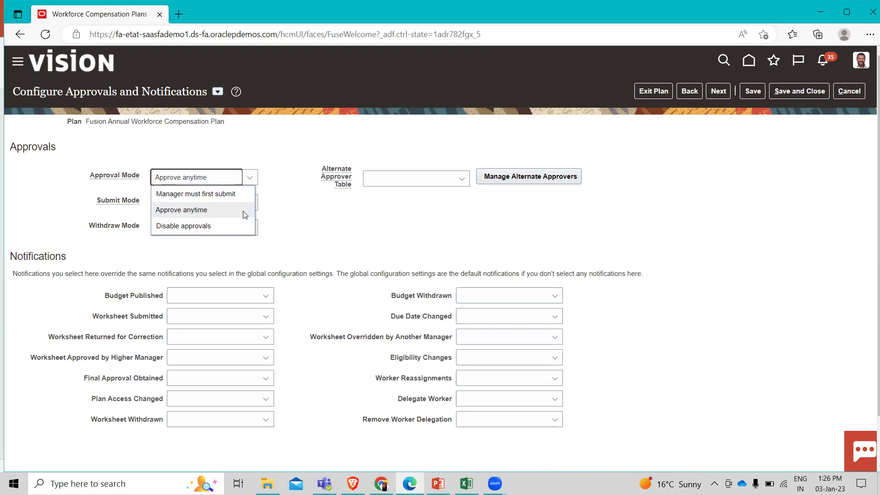
click(314, 208)
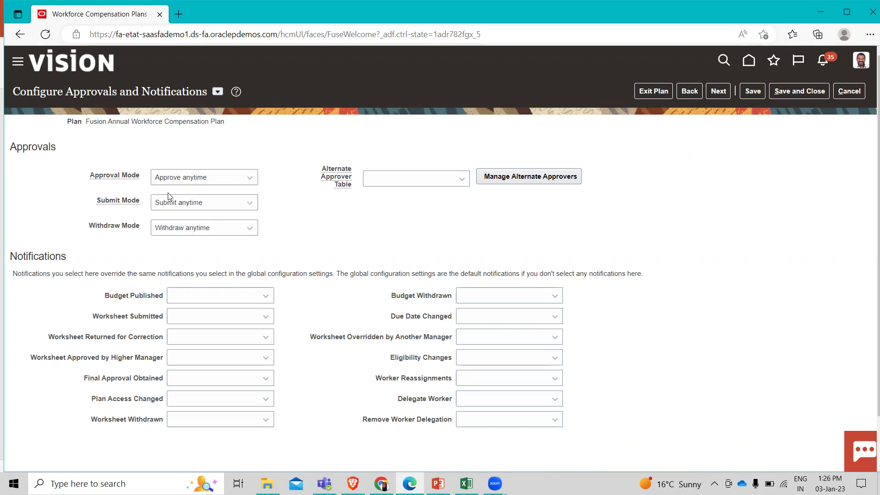
click(212, 209)
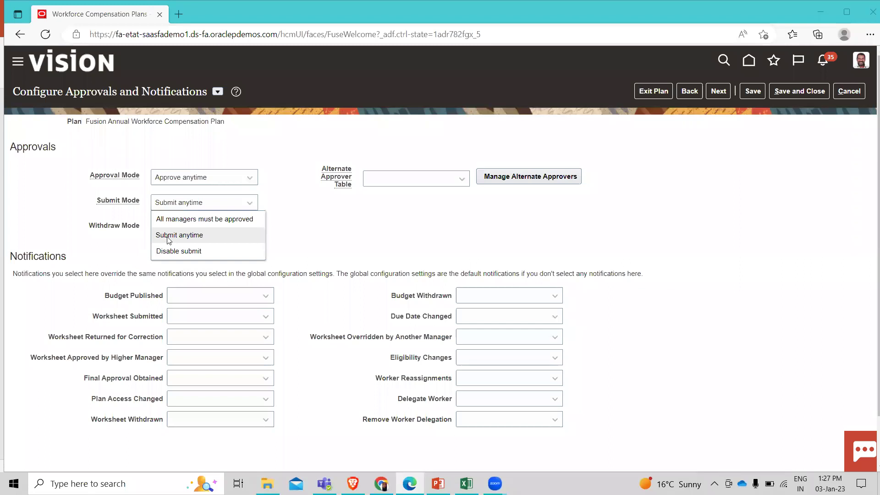
click(168, 236)
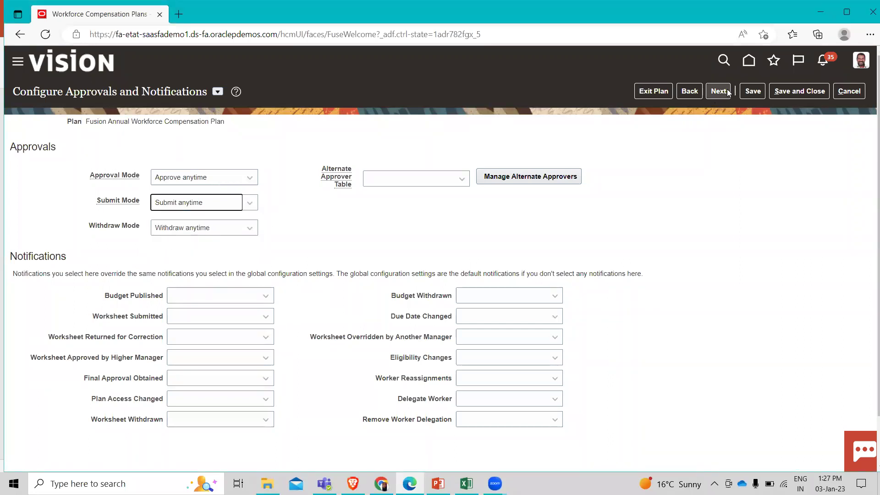
click(749, 92)
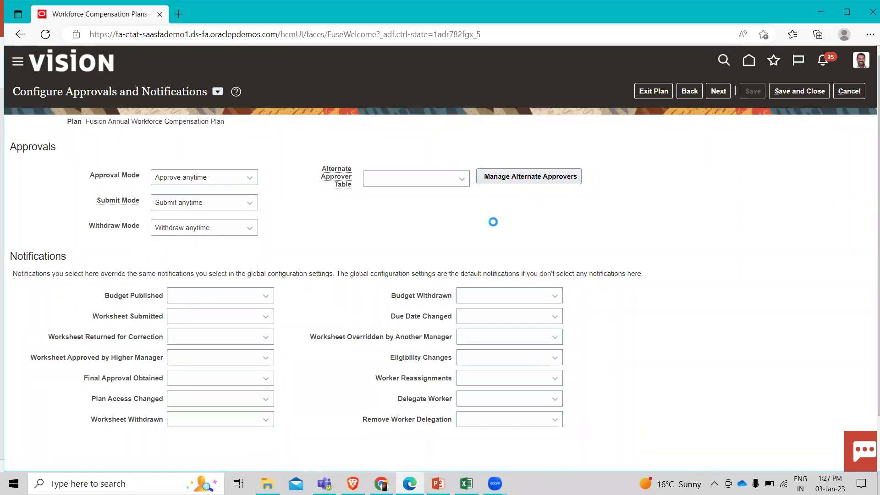
click(472, 172)
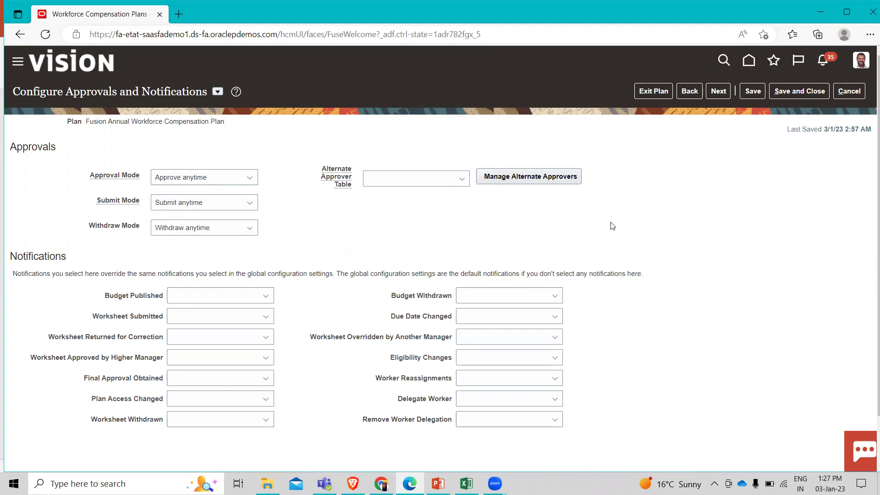
click(798, 92)
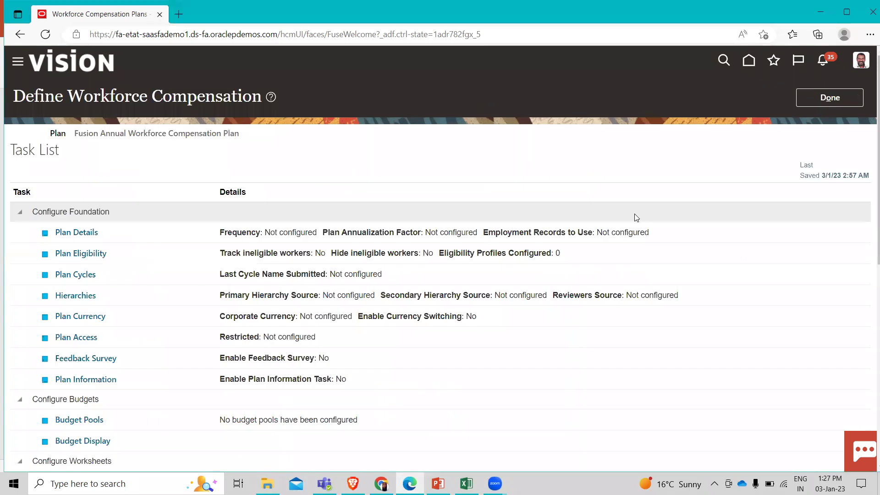
Open the plan's Compensation Change Statements task from the task list
scroll(373, 195, down, 5)
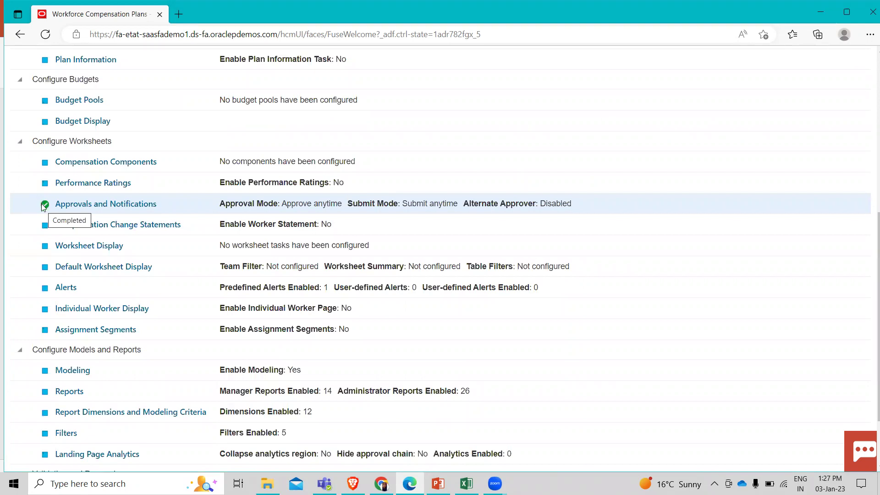
click(93, 224)
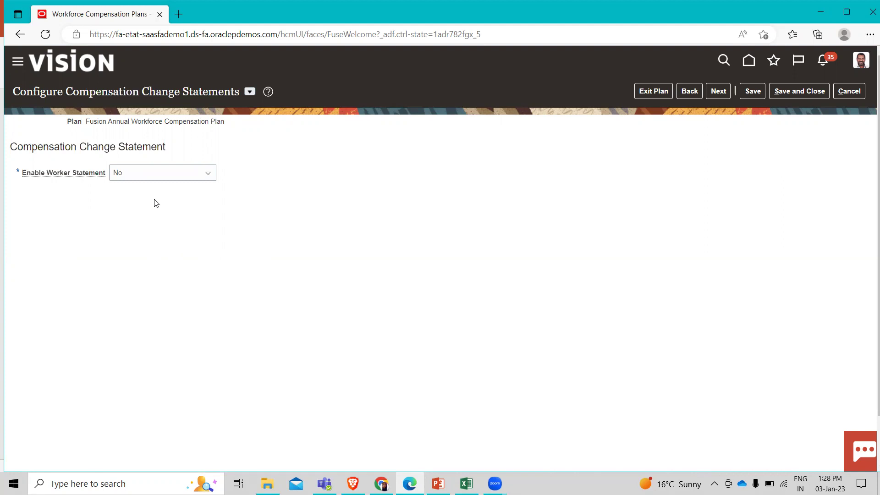
Set Enable Worker Statement to Yes and open Manage Statement Groups
click(166, 176)
click(163, 190)
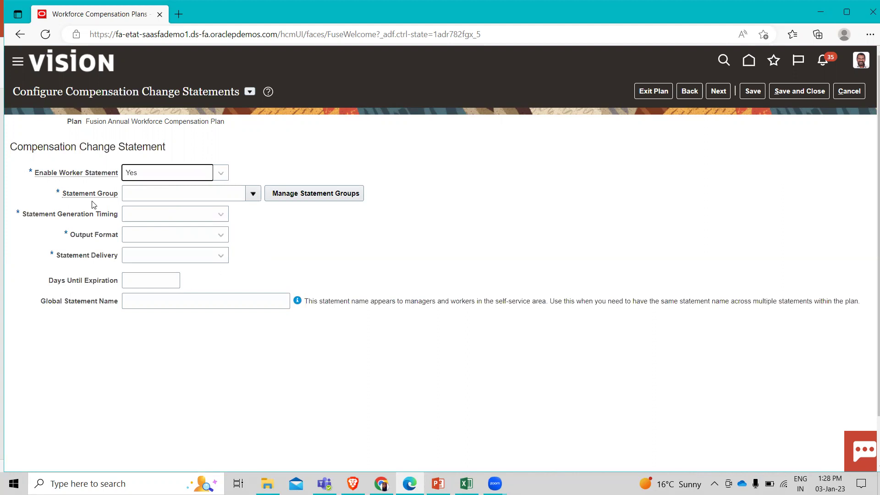
click(311, 194)
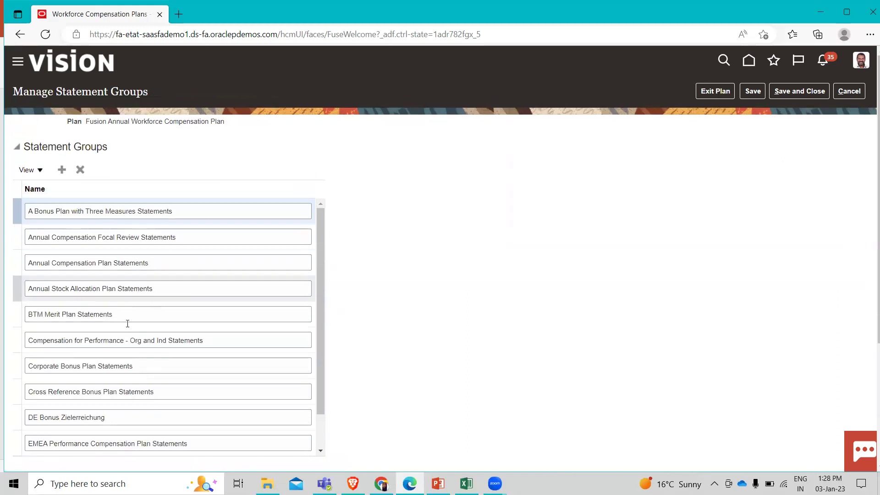
scroll(162, 380, down, 3)
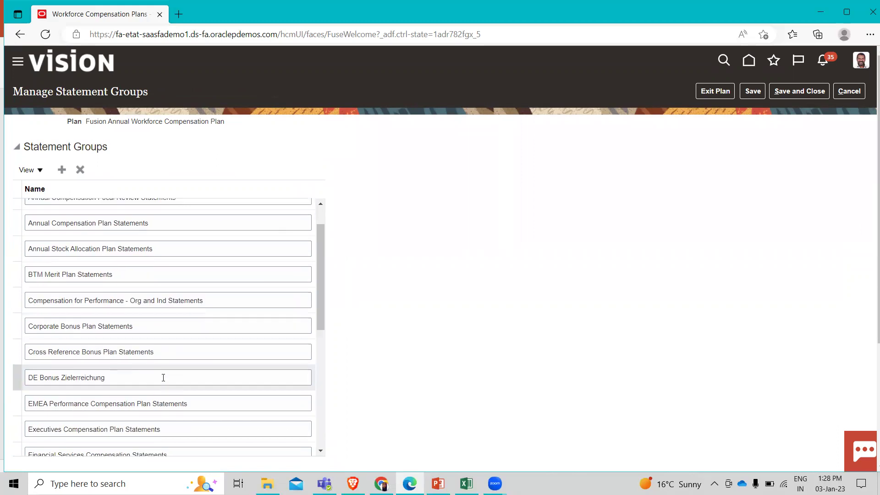
scroll(163, 380, up, 3)
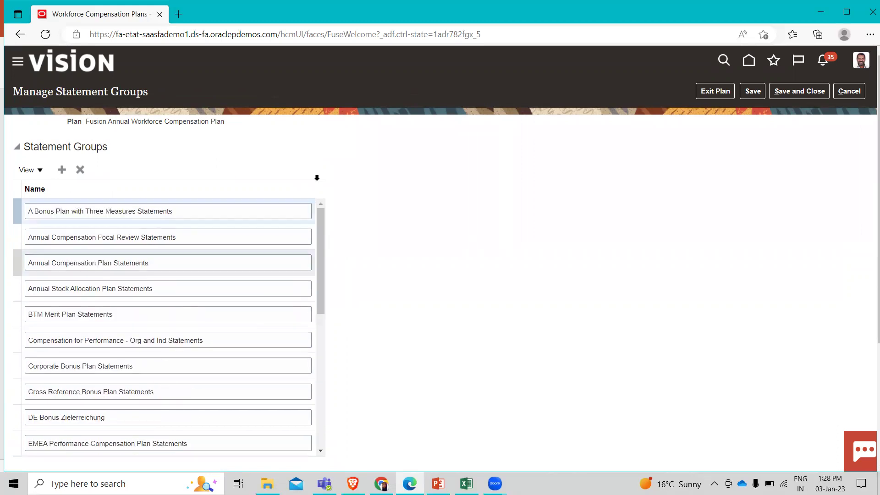
click(62, 170)
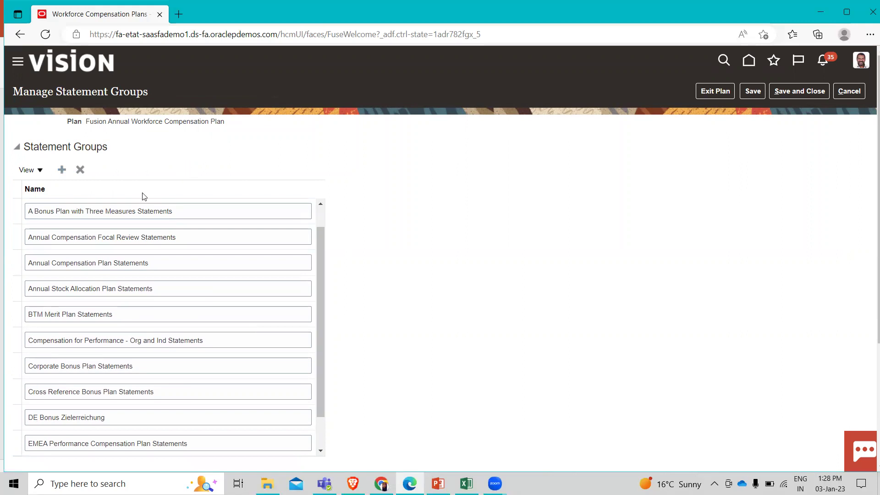
click(130, 259)
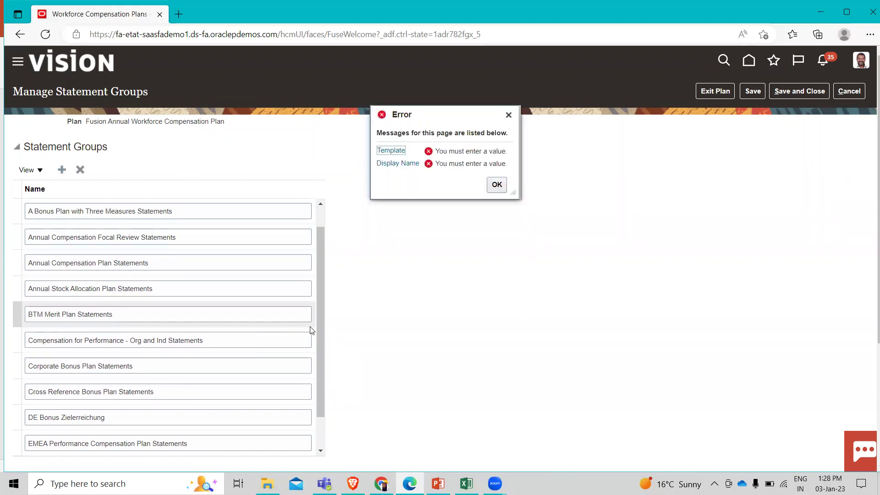
click(500, 189)
click(87, 270)
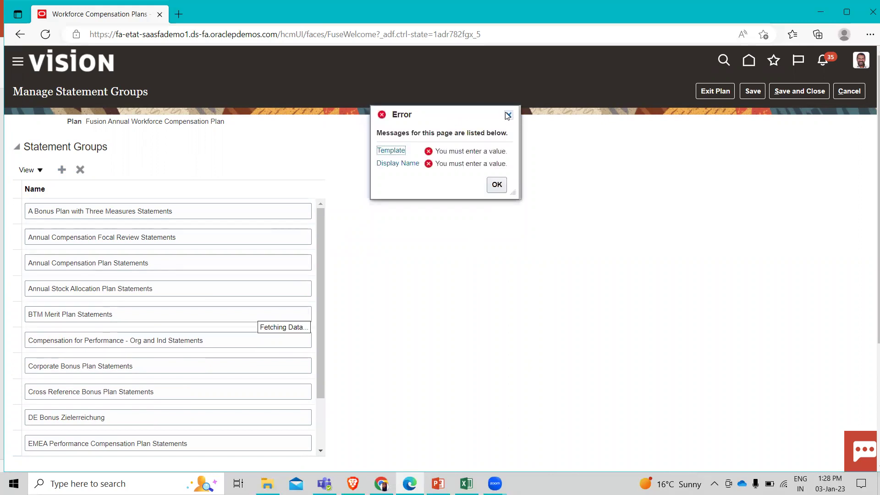
click(849, 91)
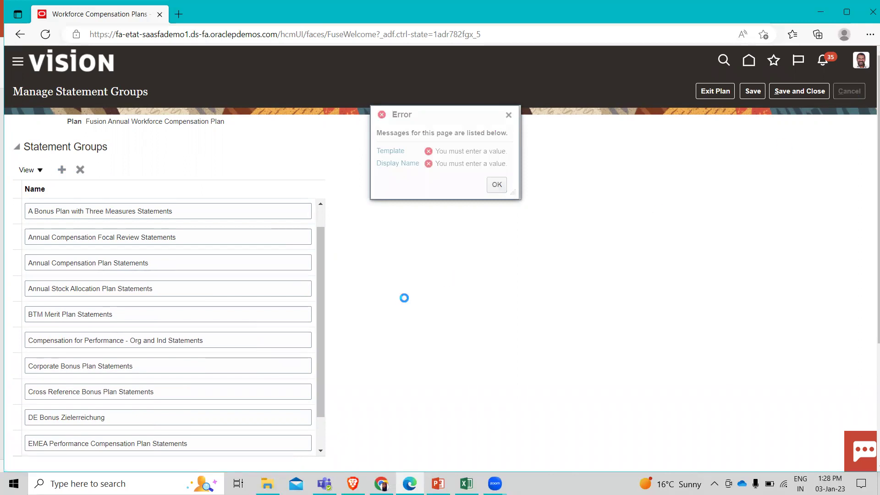
click(334, 195)
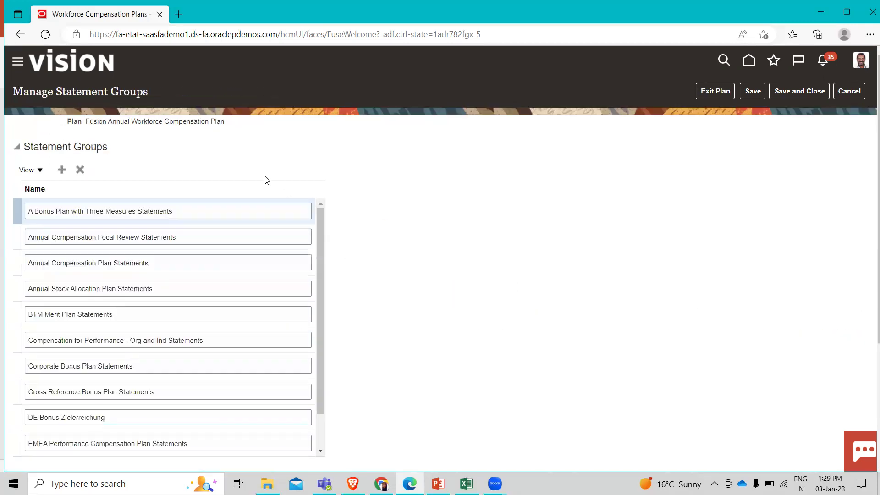
Add a statement group named 'Fusion Compensation Statements' and scroll to its Templates section
click(62, 170)
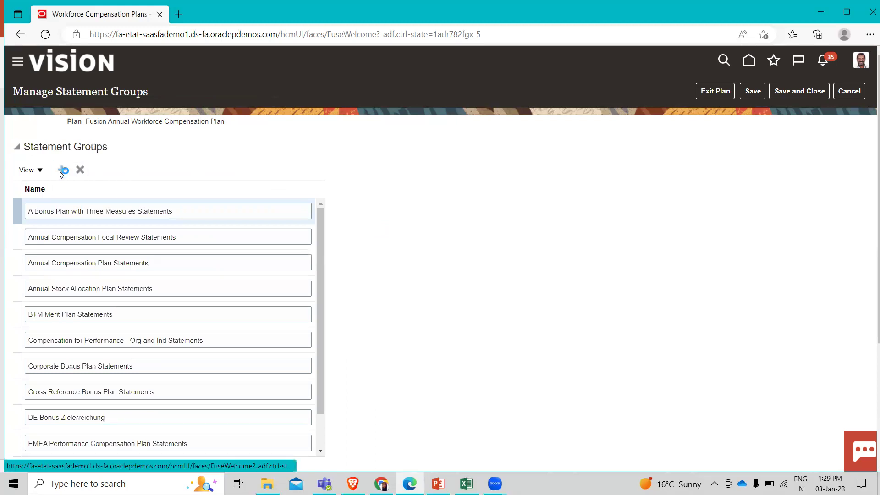
click(75, 209)
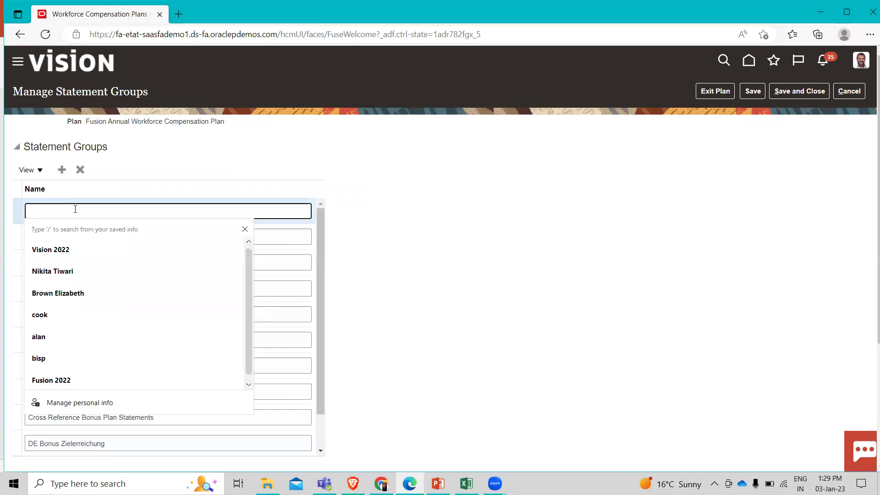
text(Fusion)
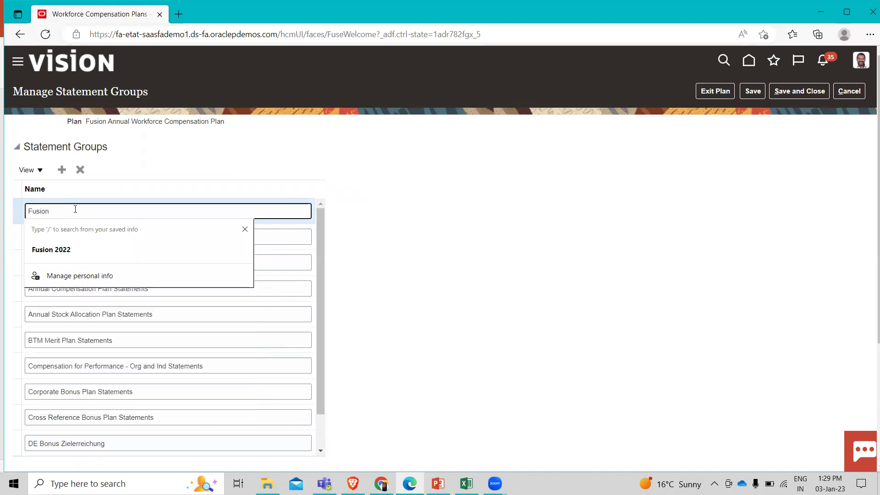
text( C)
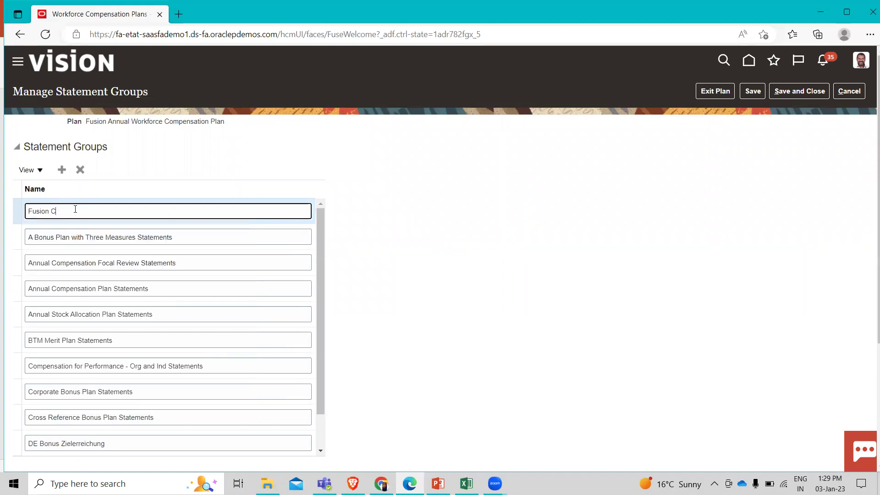
text(ompensation Statements)
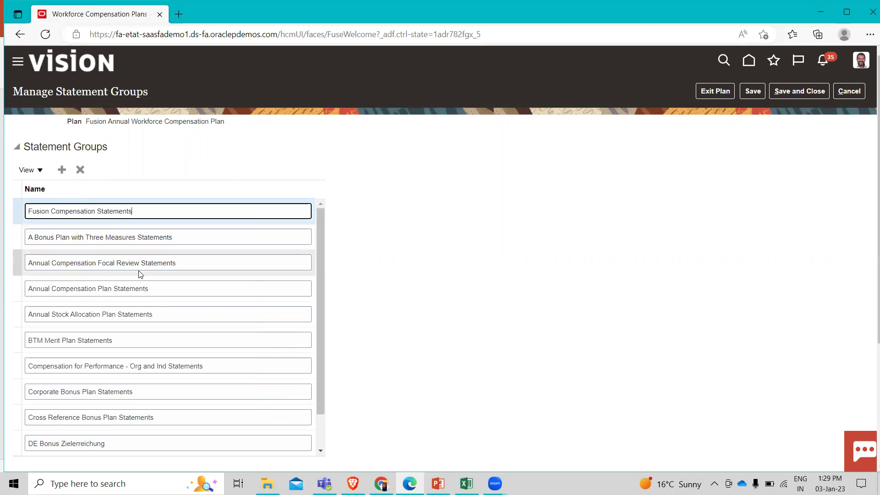
click(374, 256)
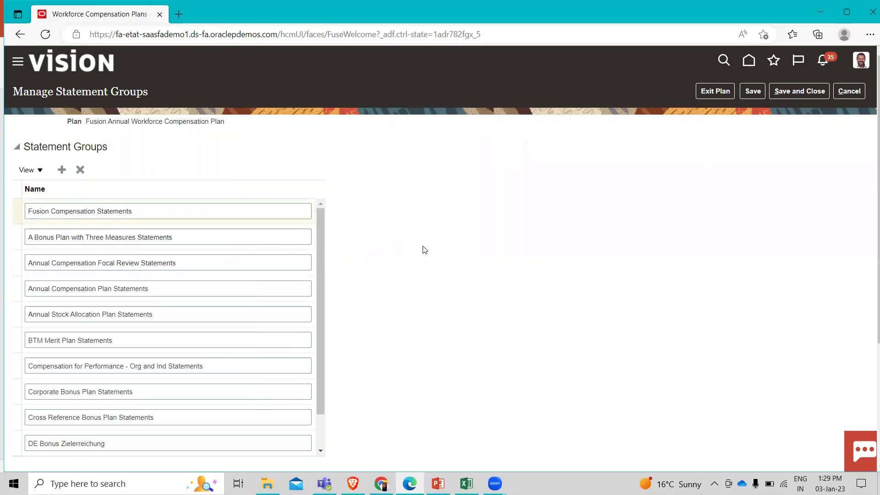
scroll(454, 228, down, 4)
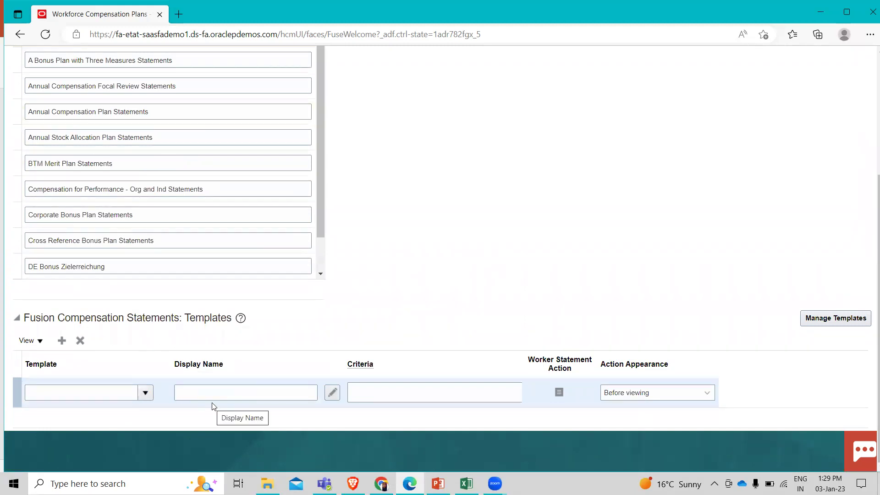
Add the Annual Compensation Plan Statement.rtf template with display name 'Fusion Compensation Change Letter'
click(143, 393)
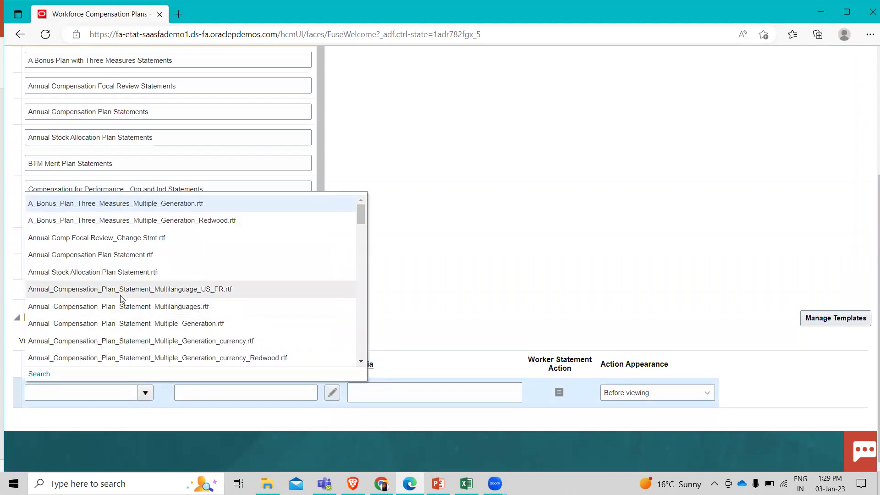
click(123, 256)
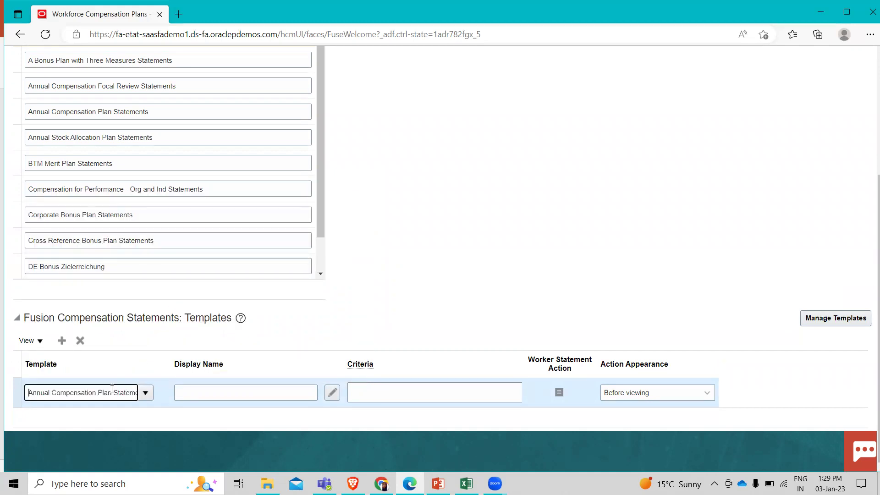
click(244, 388)
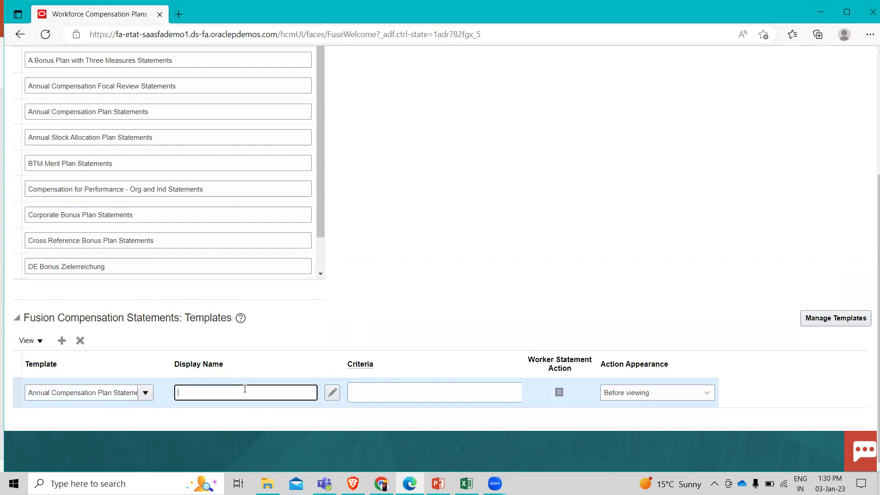
text(FusionC)
key(BackSpace)
text(Compen)
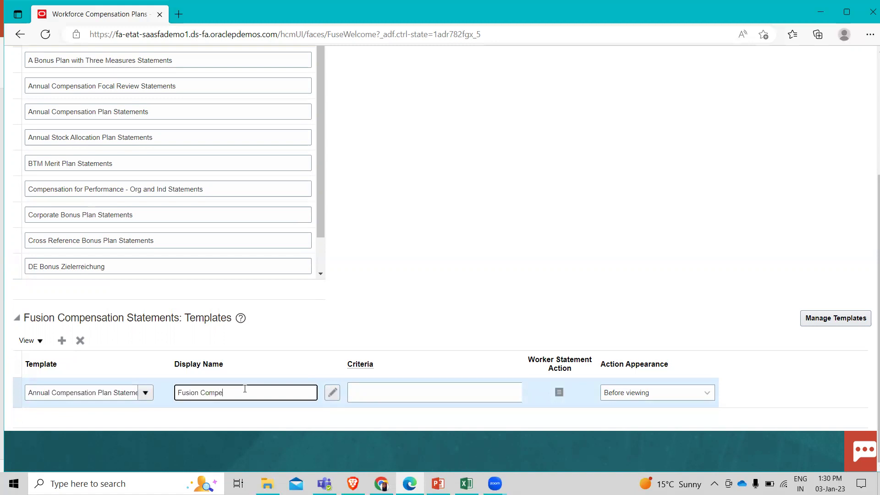
text(satio)
text(n Cha)
text(nge)
text( Statemen)
text(t)
key(BackSpace)
key(BackSpace)
key(BackSpace)
key(BackSpace)
key(BackSpace)
key(BackSpace)
key(BackSpace)
key(BackSpace)
key(BackSpace)
text(Letter)
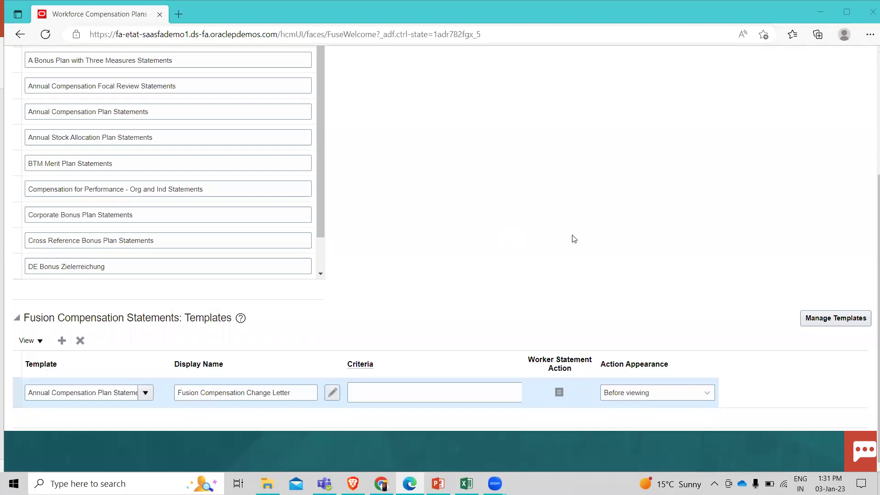
scroll(681, 250, up, 5)
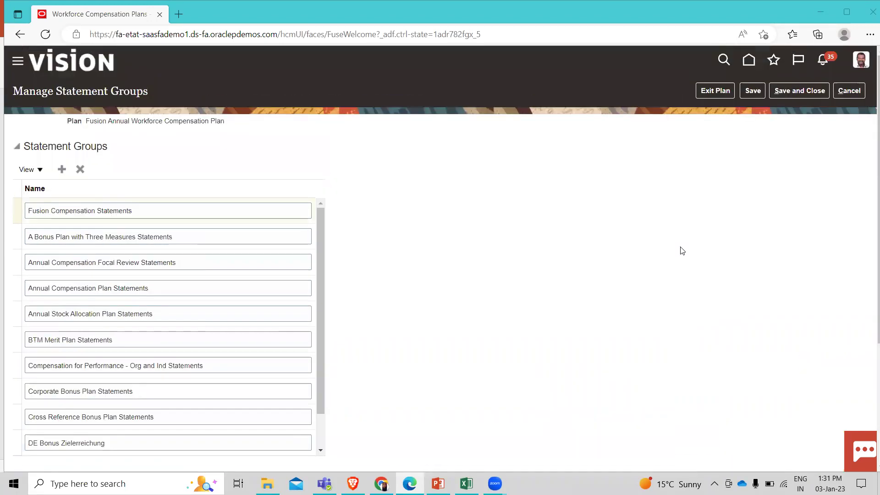
Fix the duplicate-name error by renaming the group to 'Vision Compensation Statements'
click(752, 90)
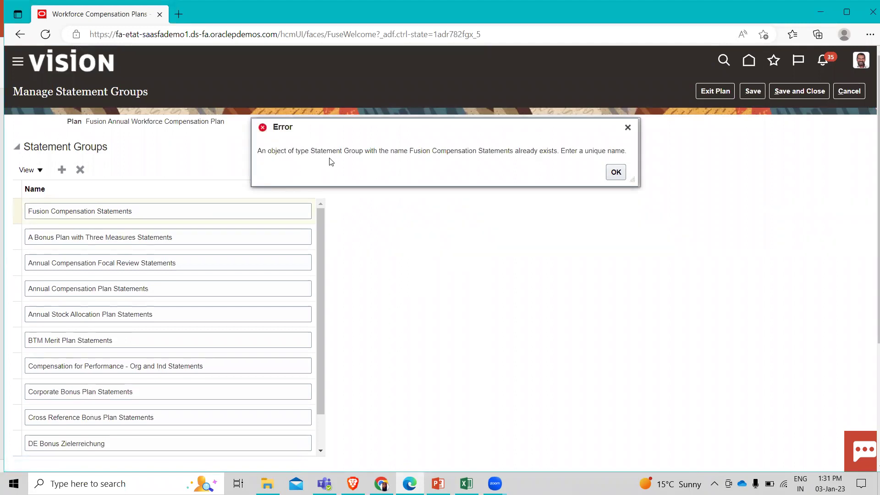
click(616, 172)
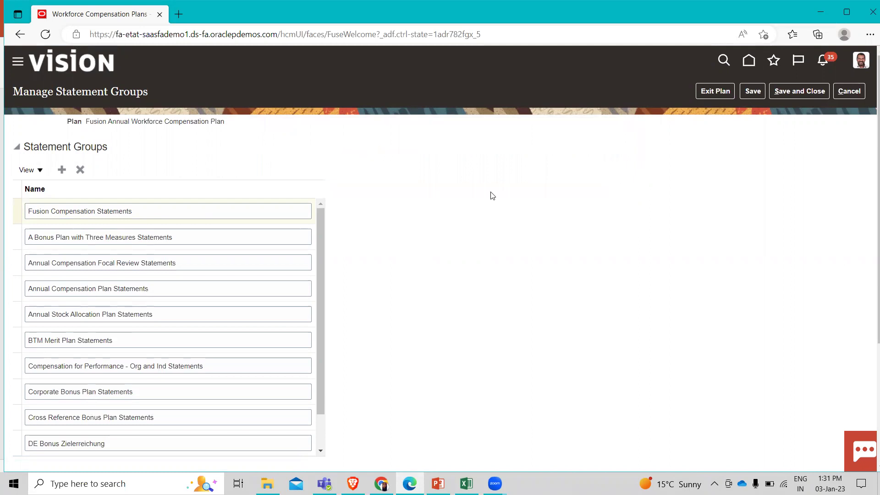
click(48, 213)
key(BackSpace)
key(BackSpace)
key(BackSpace)
key(BackSpace)
key(BackSpace)
key(BackSpace)
text(Vision)
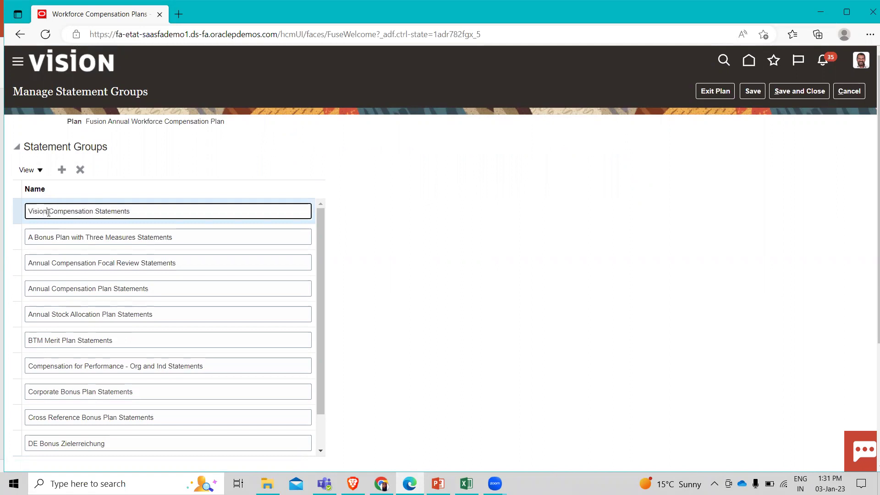
click(472, 262)
scroll(475, 265, down, 4)
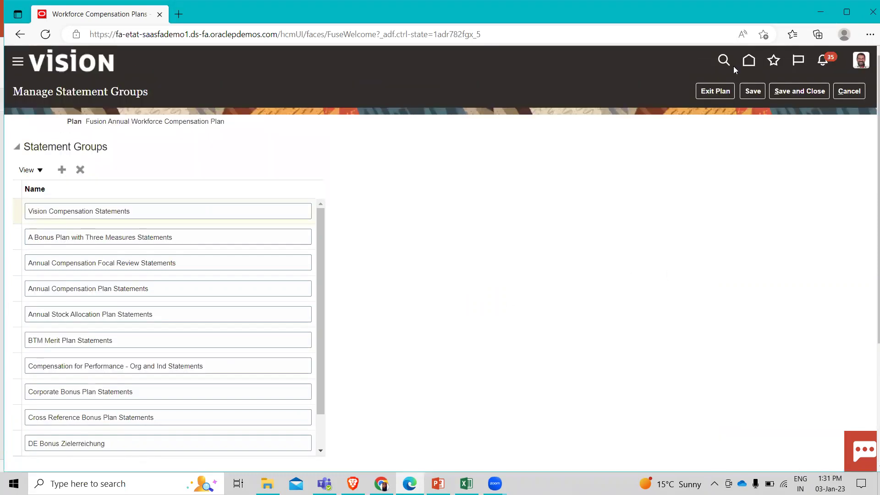
scroll(683, 245, up, 4)
Save the statement group changes and close Manage Statement Groups
click(750, 92)
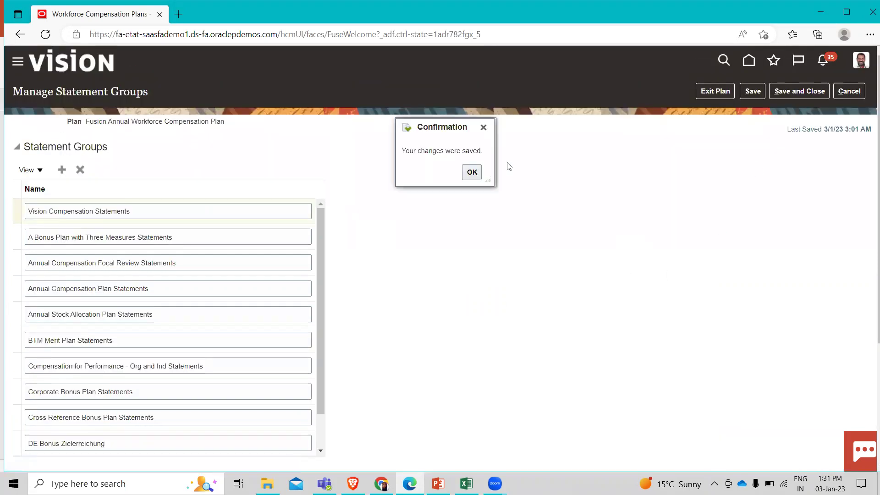
click(471, 172)
click(809, 91)
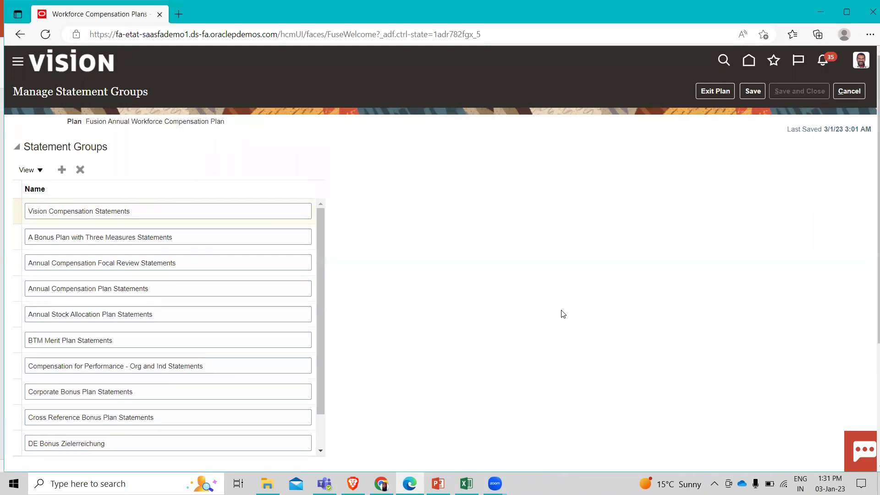
click(253, 193)
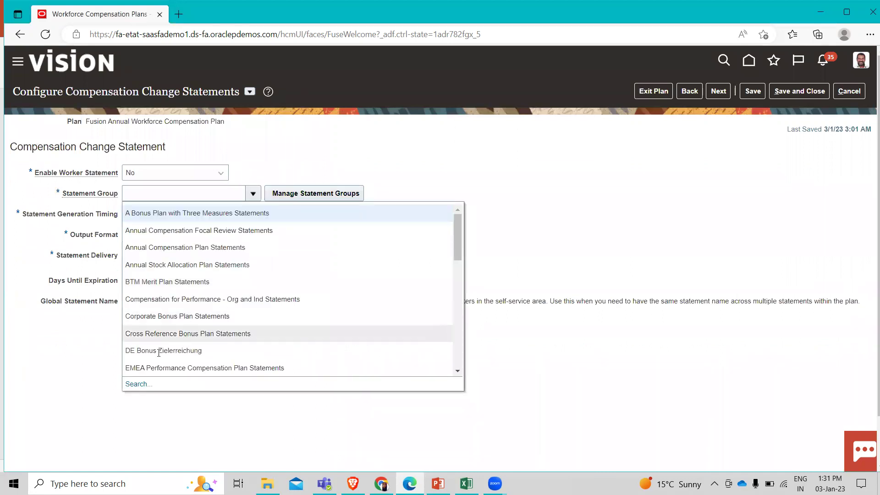
Search for 'Vision' and select Vision Compensation Statements as the plan's statement group
click(131, 385)
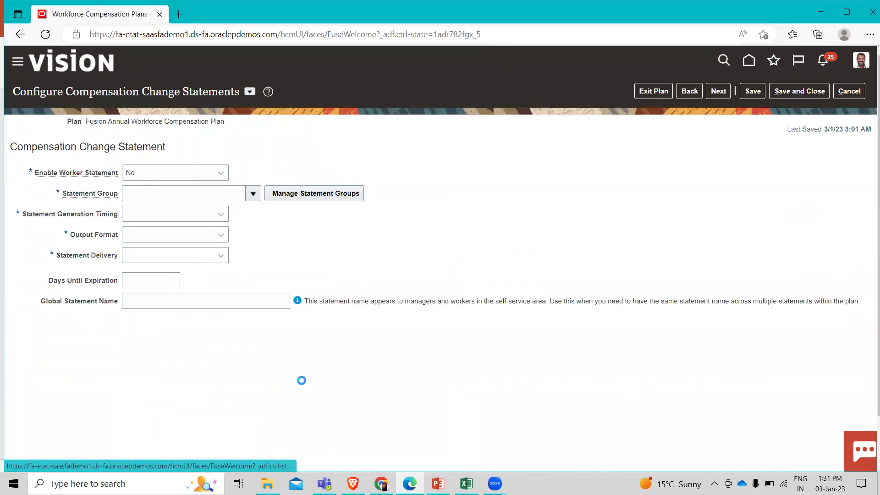
click(384, 239)
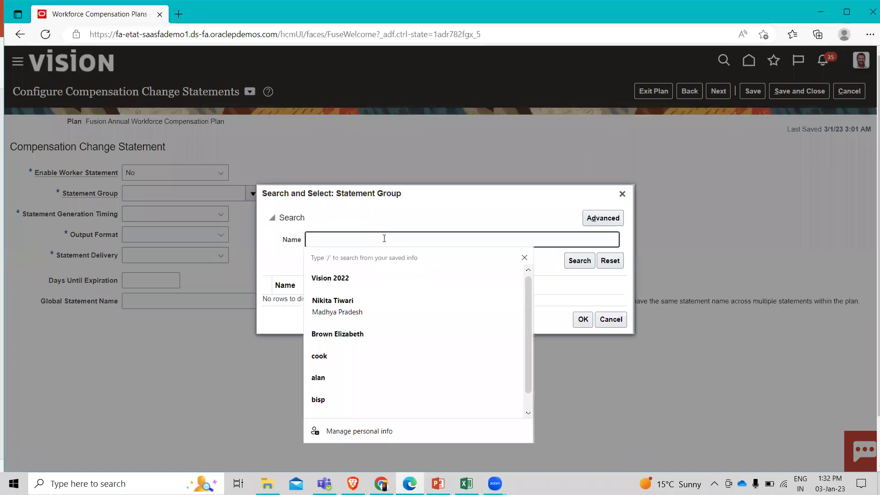
text(Vision)
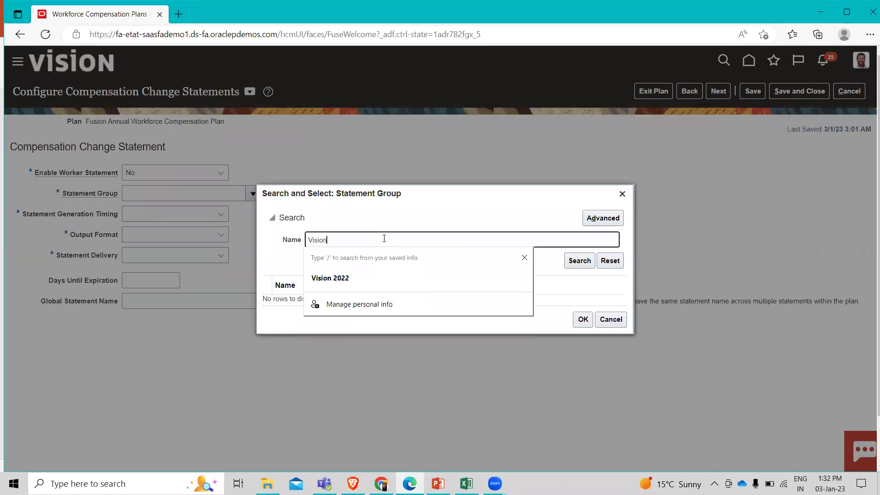
key(Return)
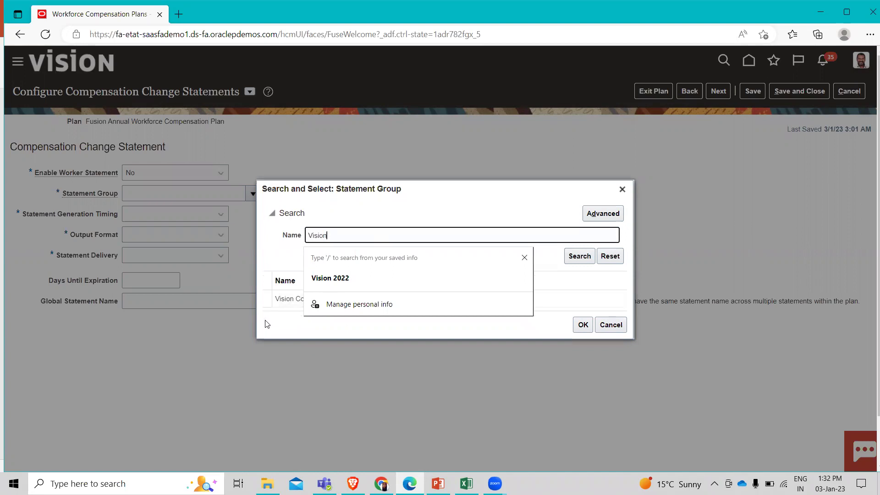
click(277, 300)
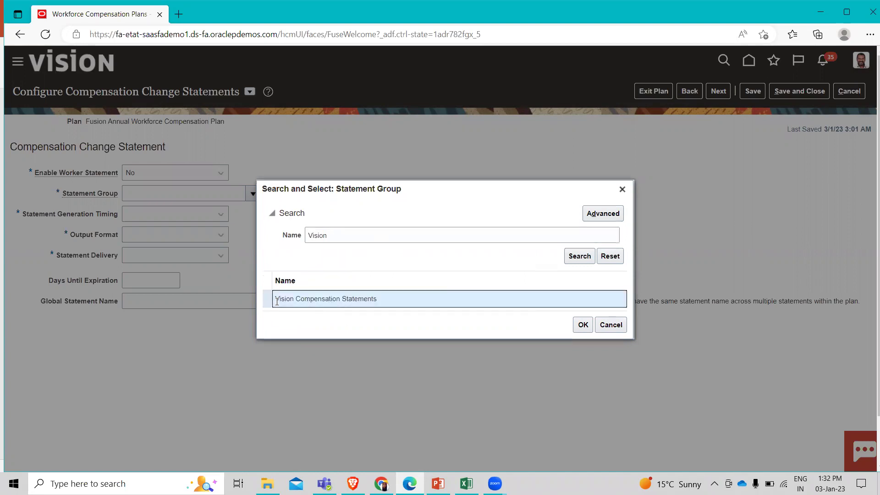
click(582, 325)
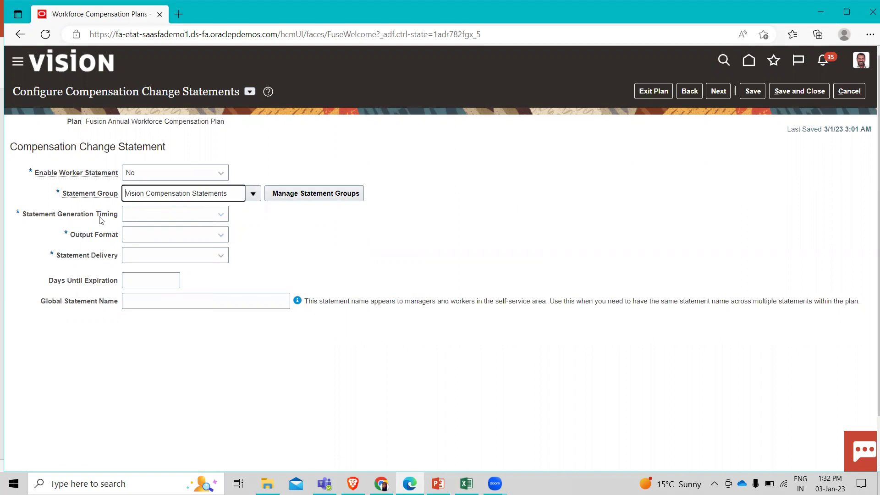
click(156, 220)
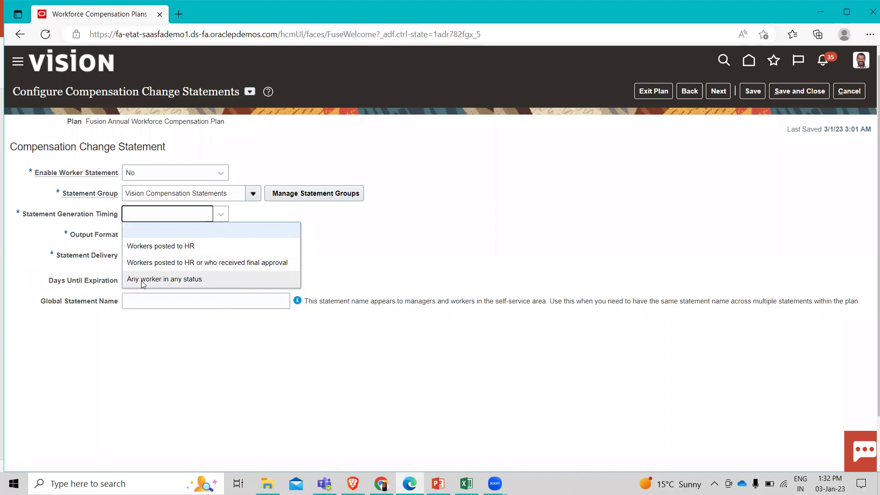
Generate statements for any worker in any status as PDF, centrally managed and stored, with staggered release, and save
click(195, 281)
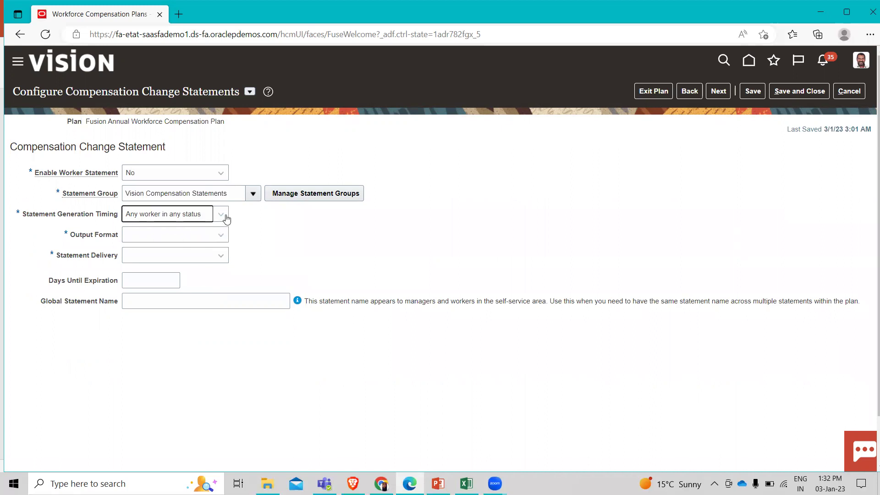
click(155, 241)
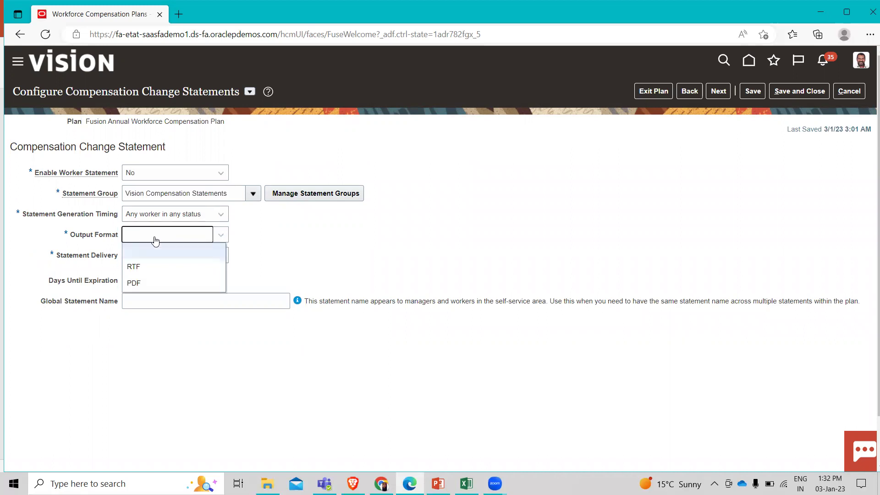
click(163, 283)
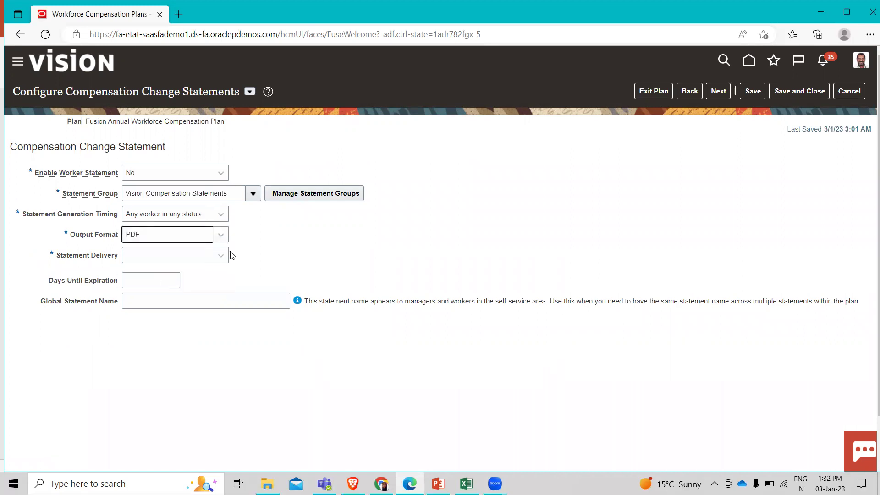
click(205, 256)
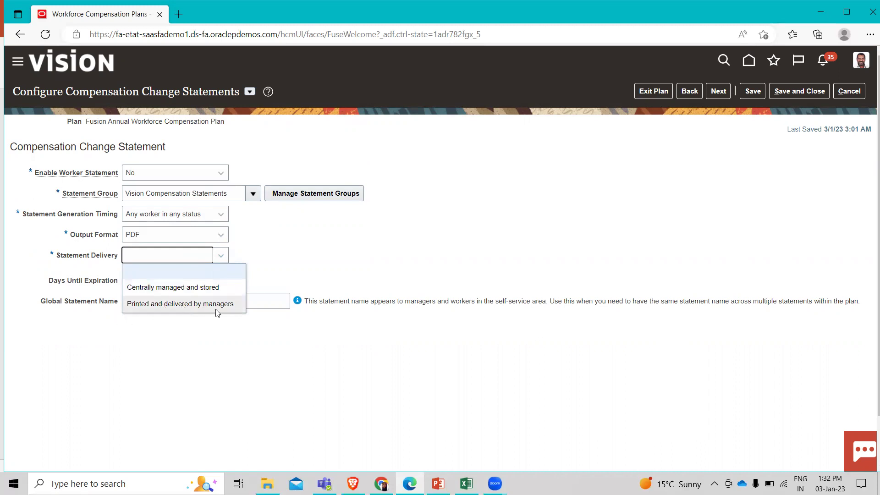
click(224, 287)
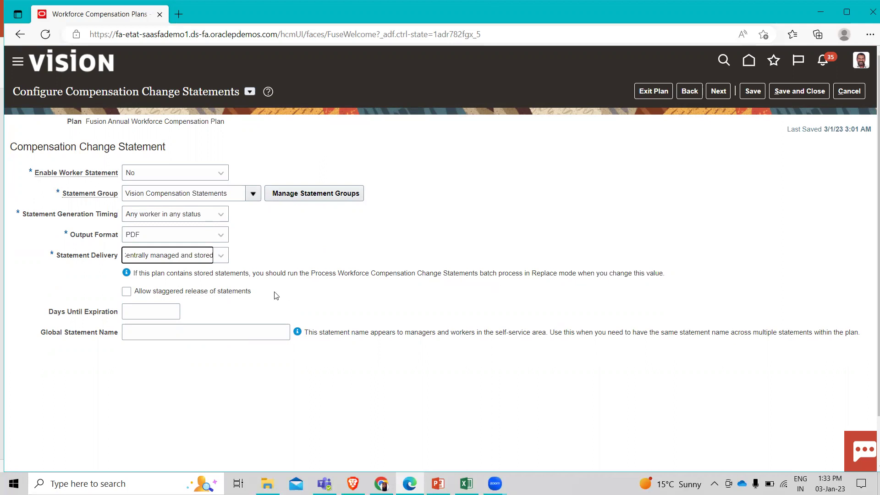
click(126, 292)
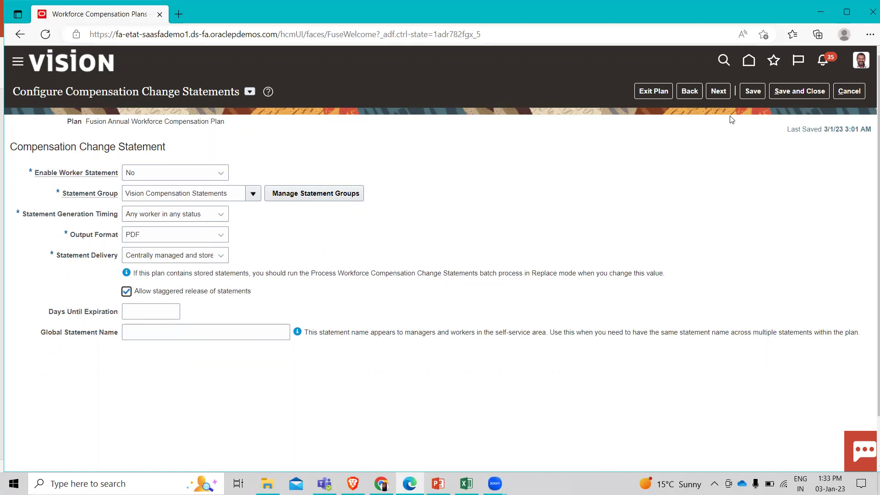
click(753, 94)
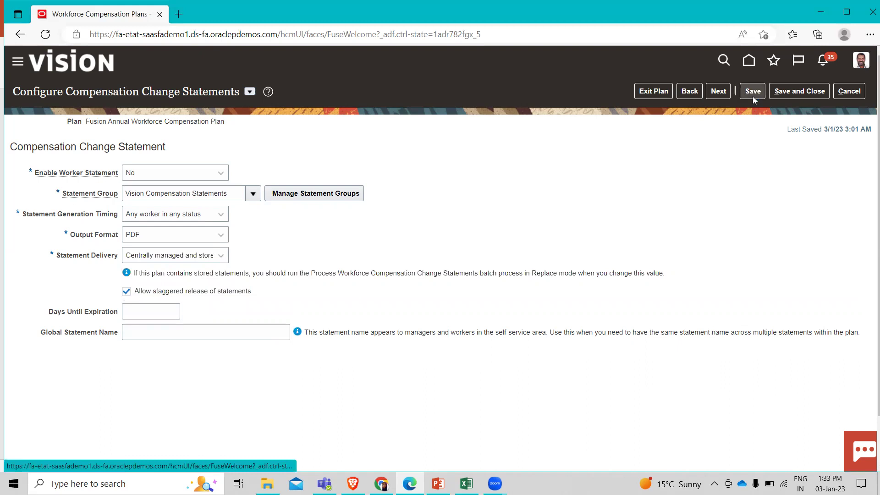
click(471, 170)
Save and close the statement settings and review the plan's Define Workforce Compensation task list
click(792, 93)
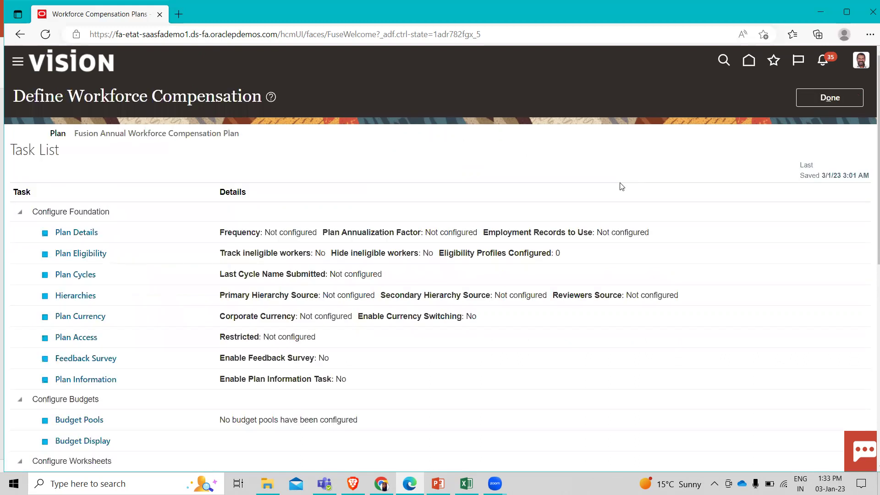
scroll(495, 328, down, 5)
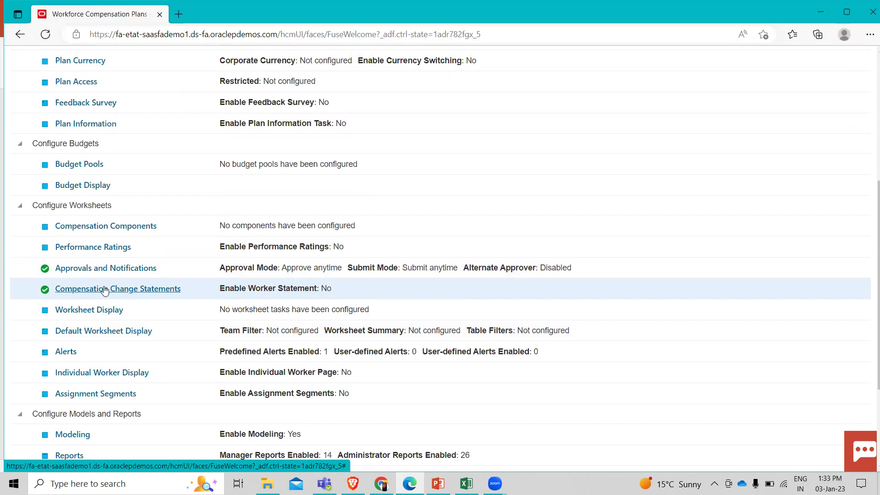
scroll(517, 284, up, 4)
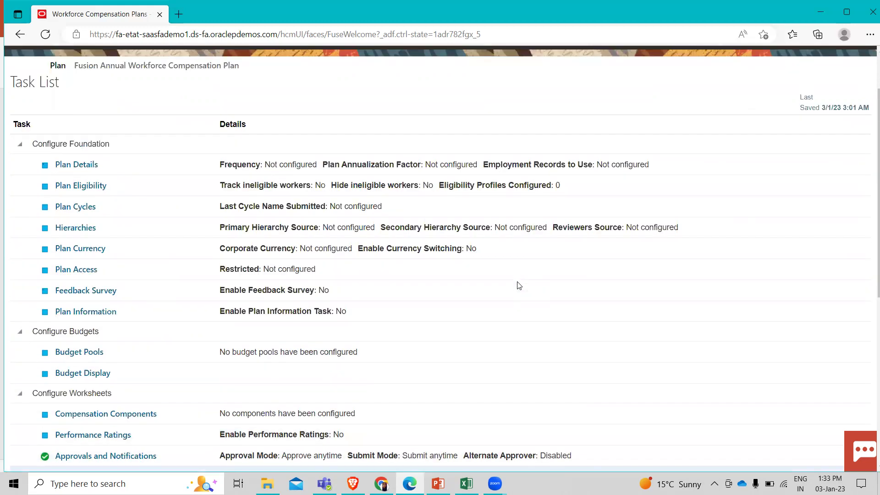